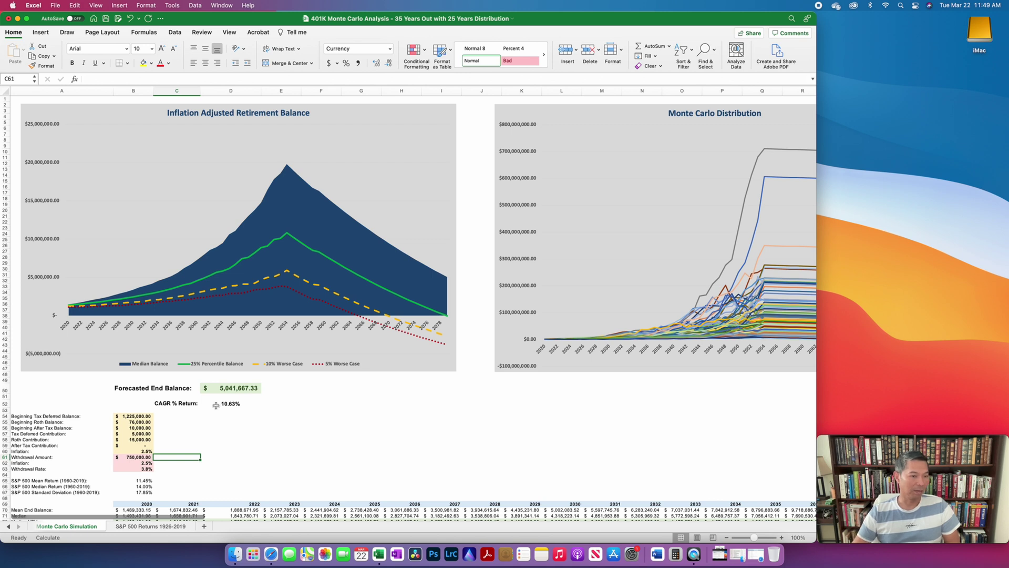
Check the Beginning Tax Deferred Balance and Roth Contribution input values.
left_click(129, 416)
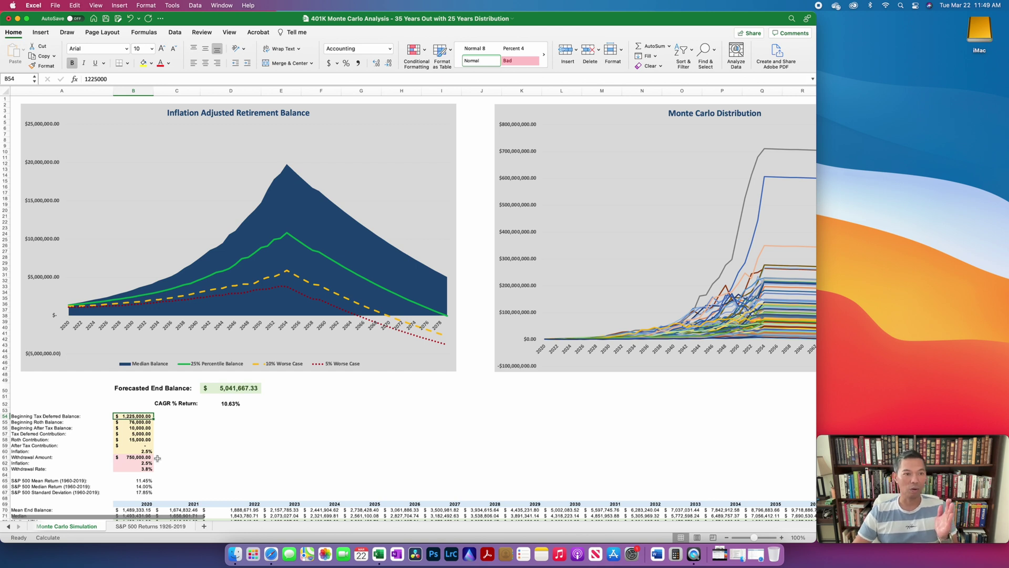
left_click(130, 439)
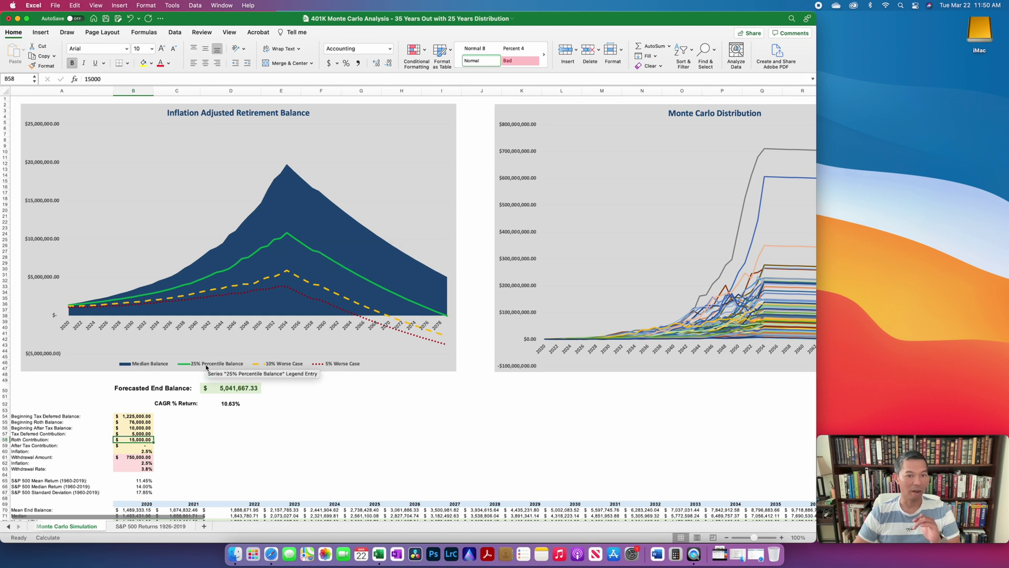
mouse_move(449, 317)
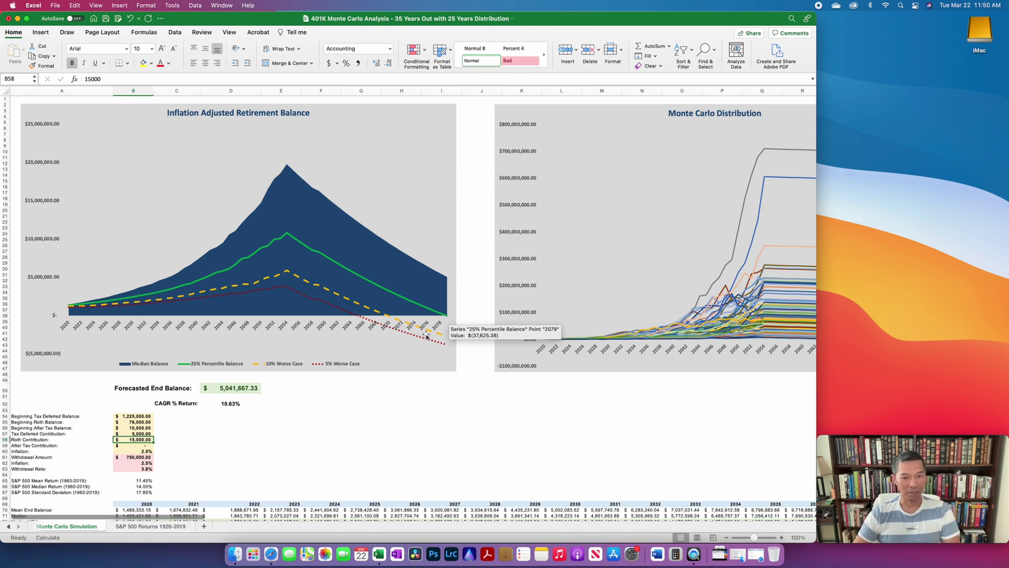
mouse_move(428, 333)
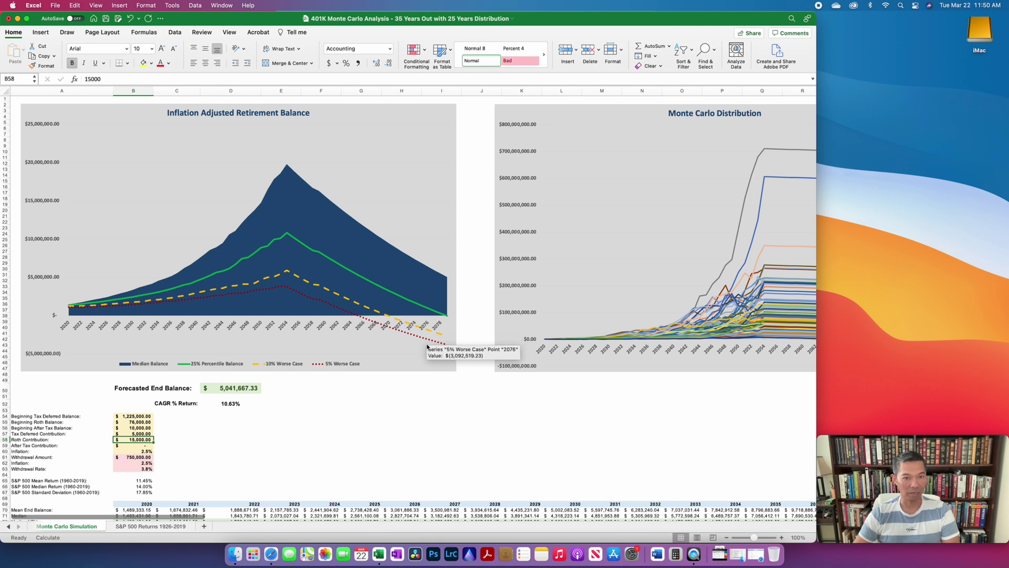
mouse_move(375, 317)
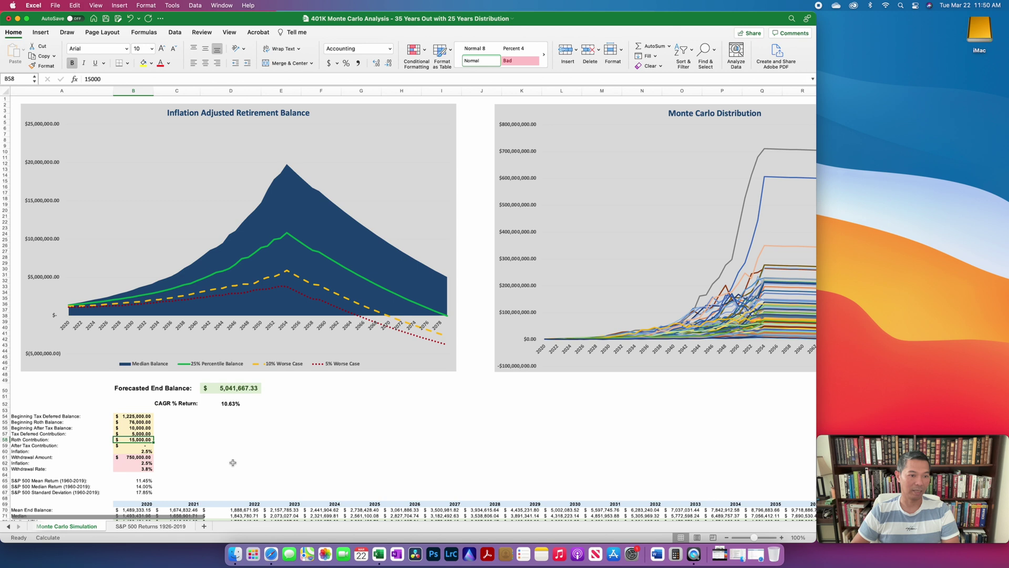
Inspect how the 2054 End Total Balance in the yearly balance table is calculated.
key("Right")
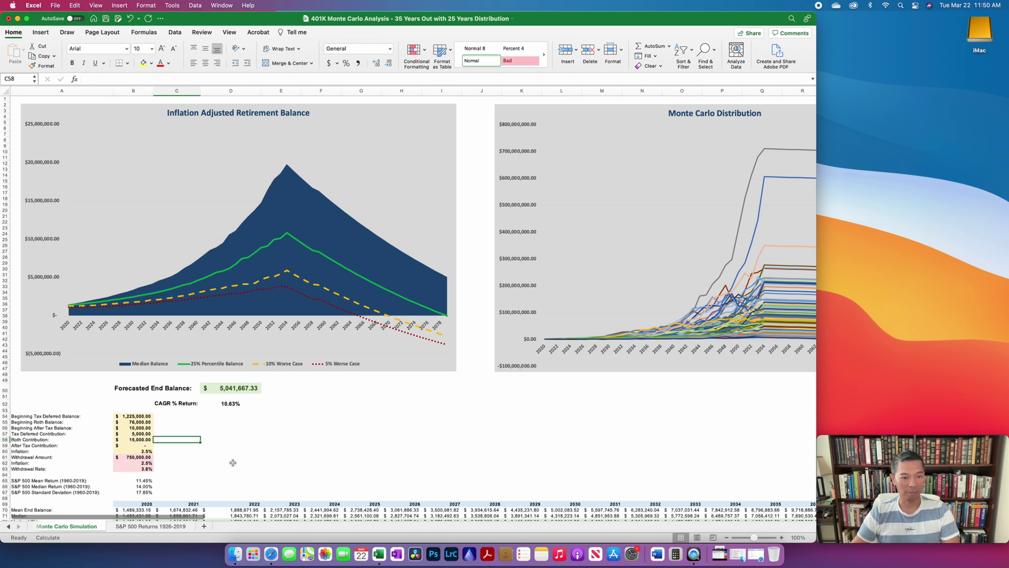
key("Right")
key("Right")
key("Right")
key("Right")
key("Right")
key("Right")
key("Right")
key("Right")
key("Right")
key("Right")
key("Right")
key("Right")
key("Right")
key("Right")
key("Right")
key("Right")
key("Right")
key("Right")
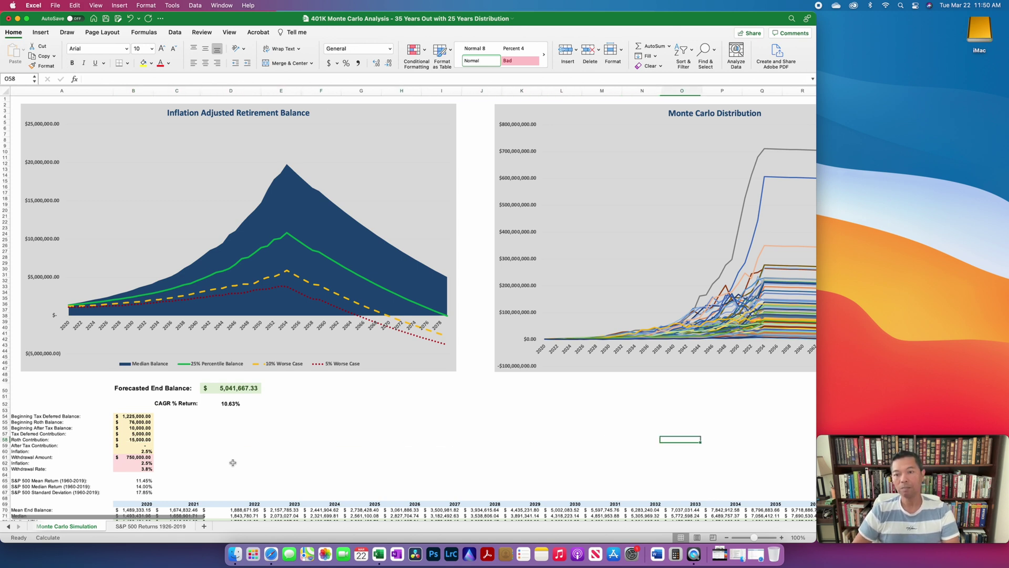
key("Right")
key("Right")
key("Right")
key("Right")
key("Right")
key("Right")
key("Right")
key("Right")
key("Right")
key("Right")
key("Right")
key("Right")
key("Right")
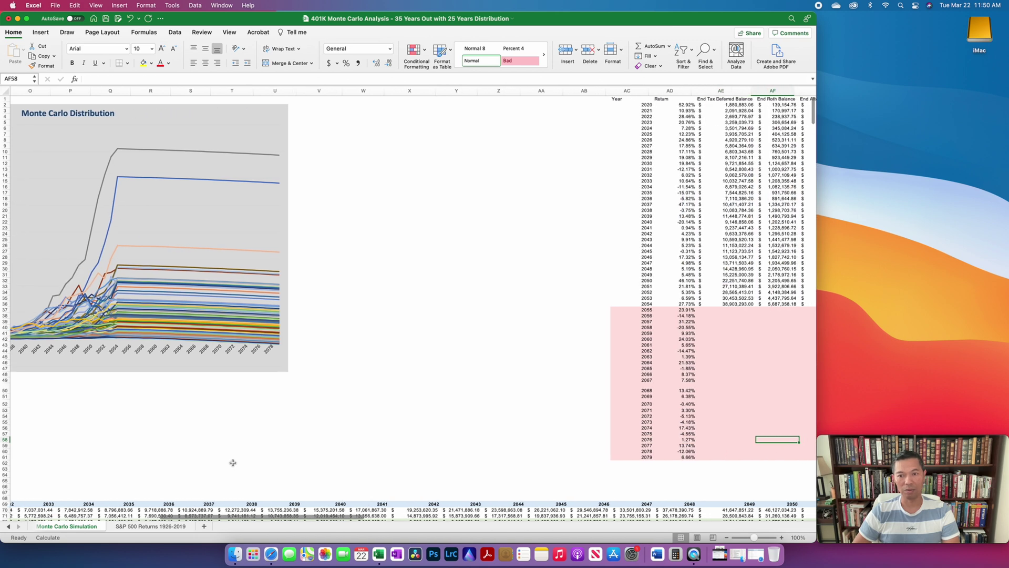
key("Right")
key("Right")
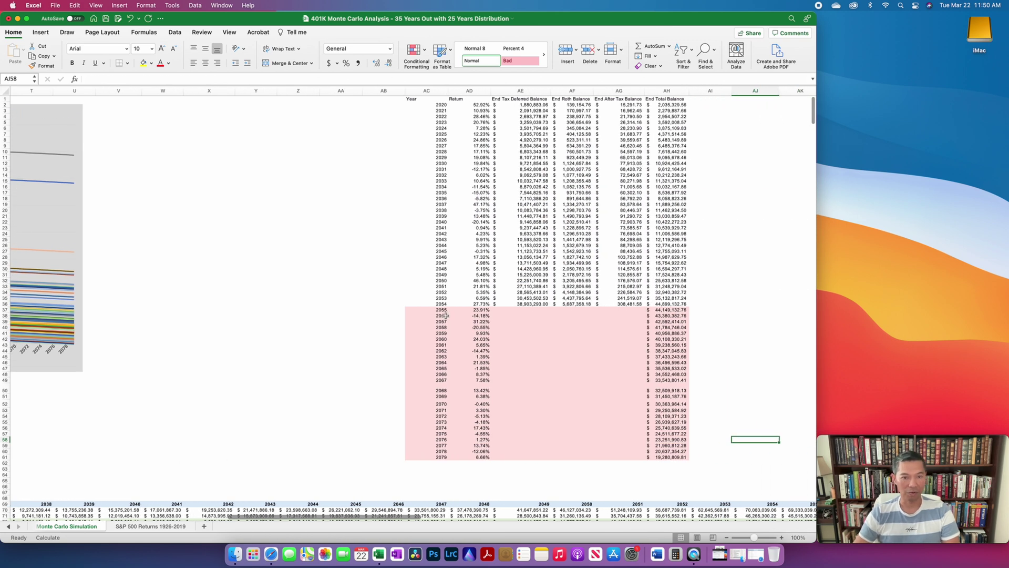
left_click_drag(441, 303, 663, 304)
left_click(663, 303)
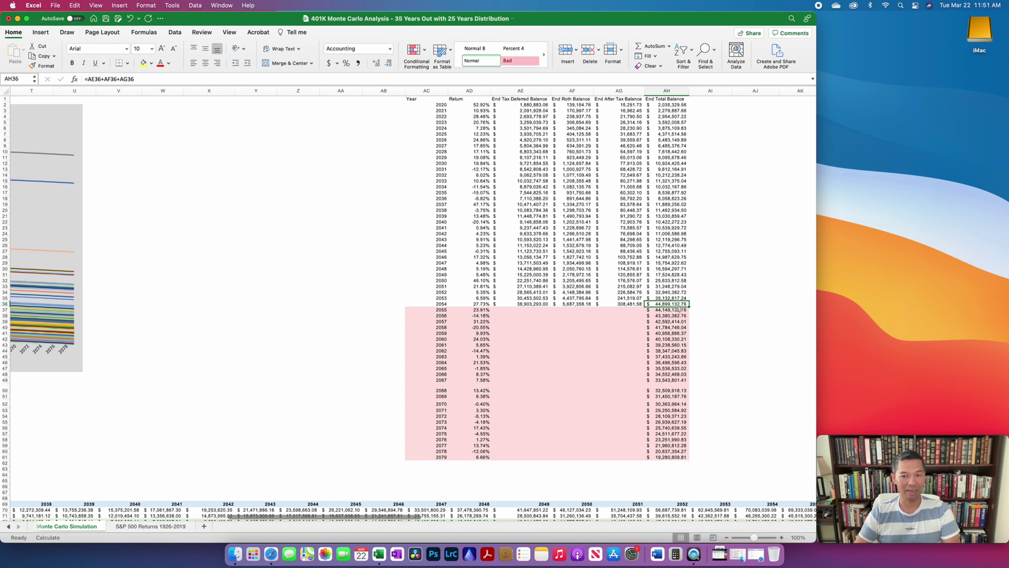
Inspect the present-value formula in cell AJ72.
scroll(692, 424, "down", 1)
scroll(742, 439, "down", 2)
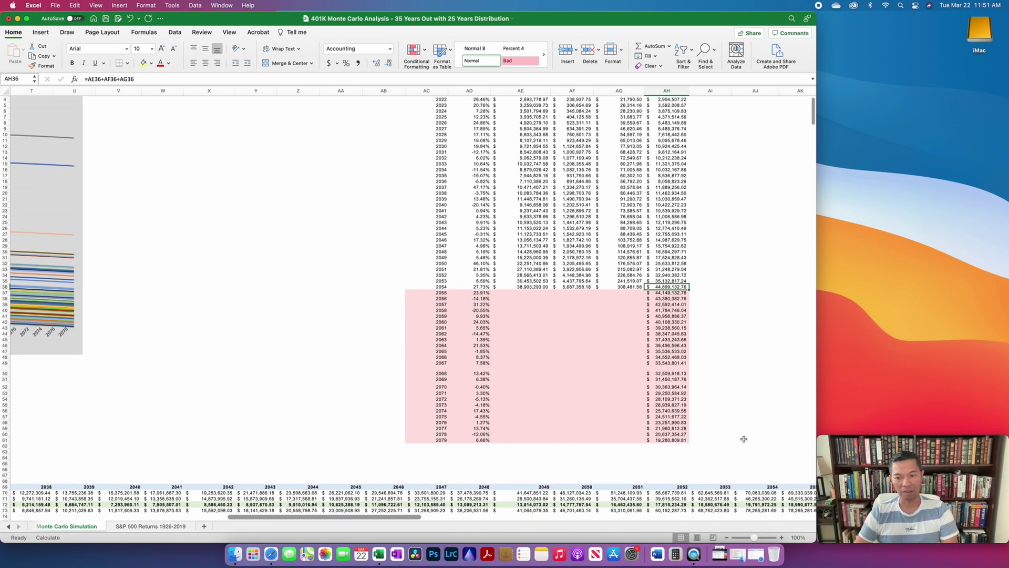
left_click(760, 500)
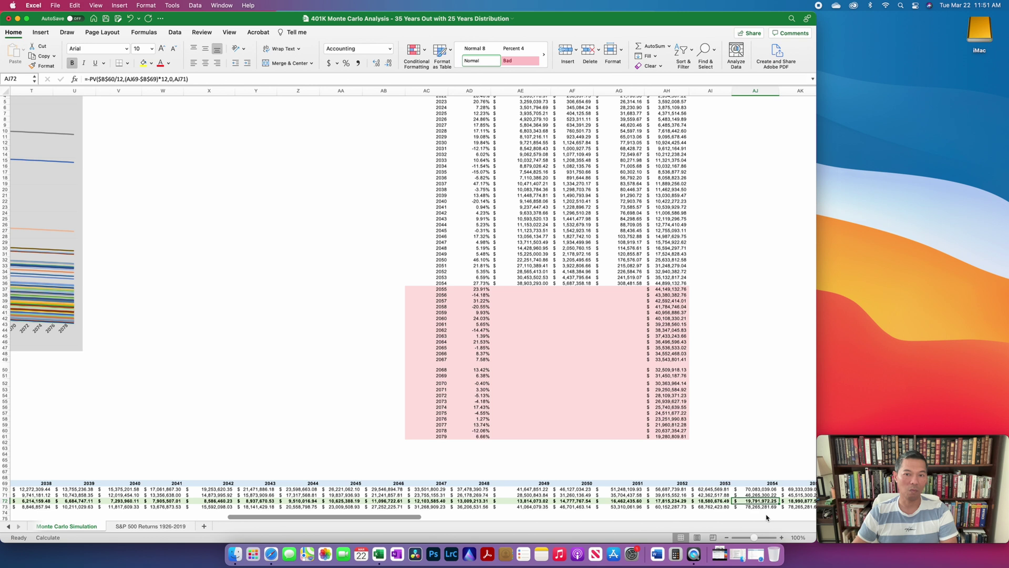
left_click_drag(368, 516, 129, 519)
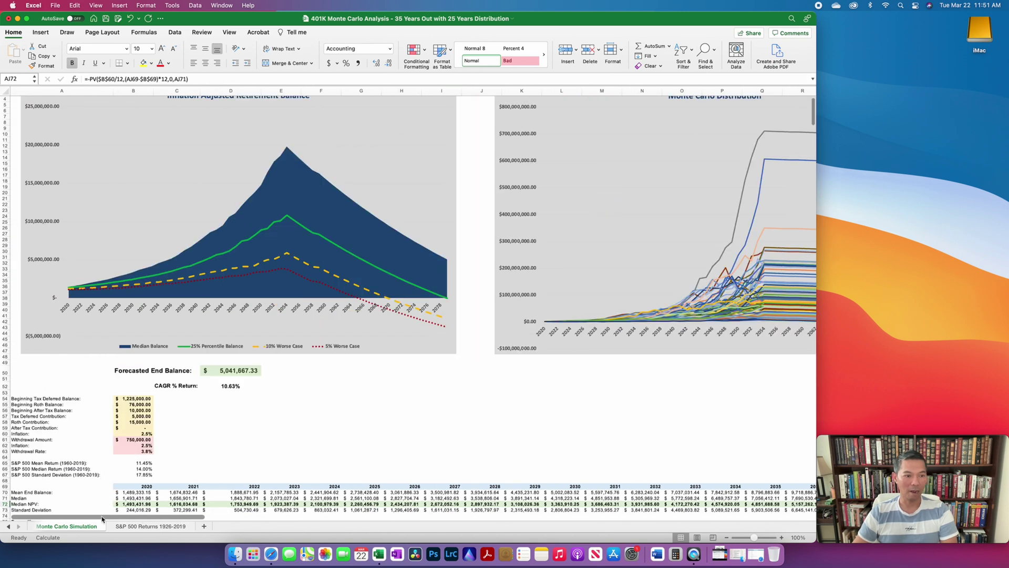
Try a temporary =PV(.025,35,0,-withdrawal) formula in C61, then clear it.
left_click(146, 439)
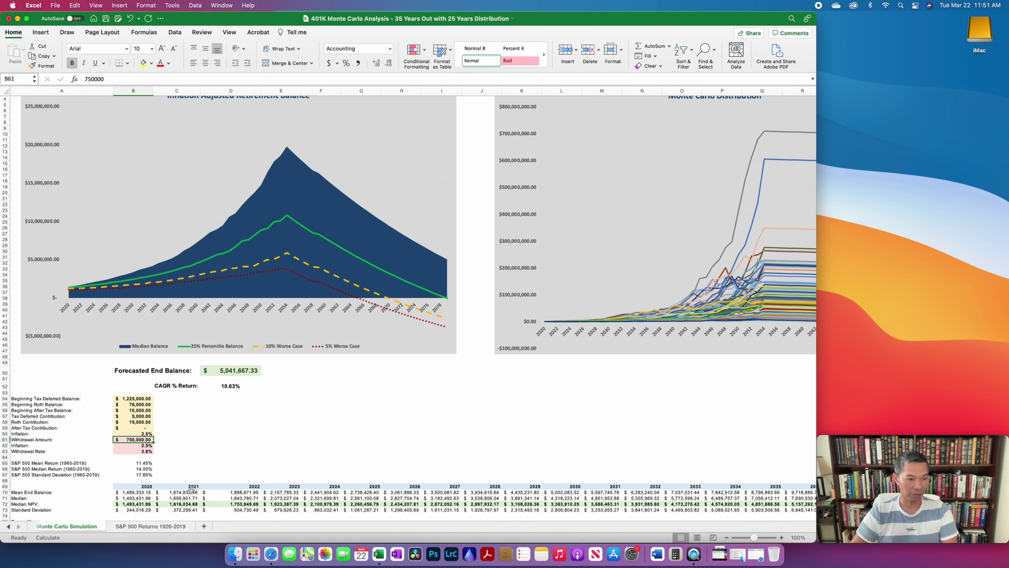
key("Right")
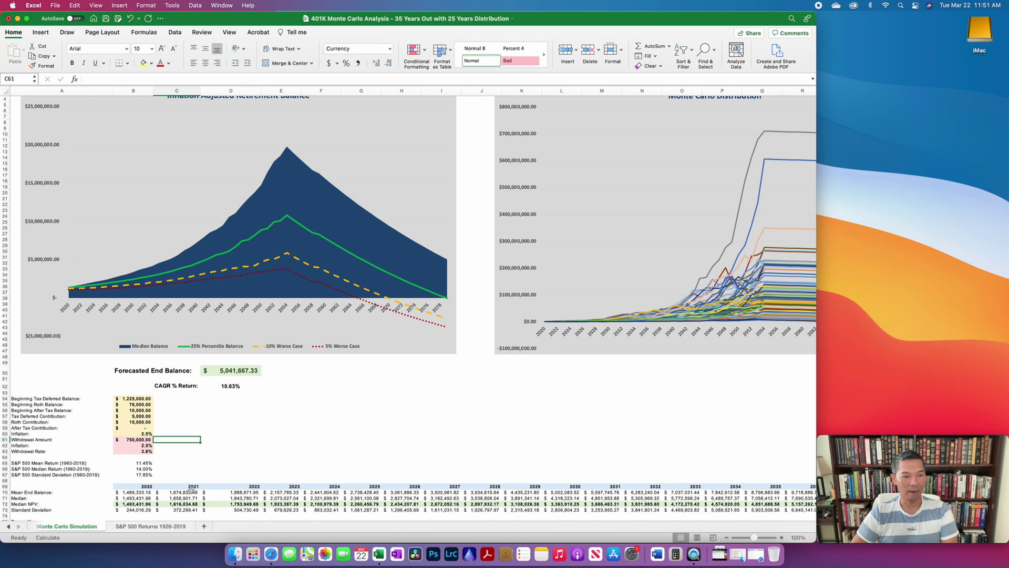
type("=pv(")
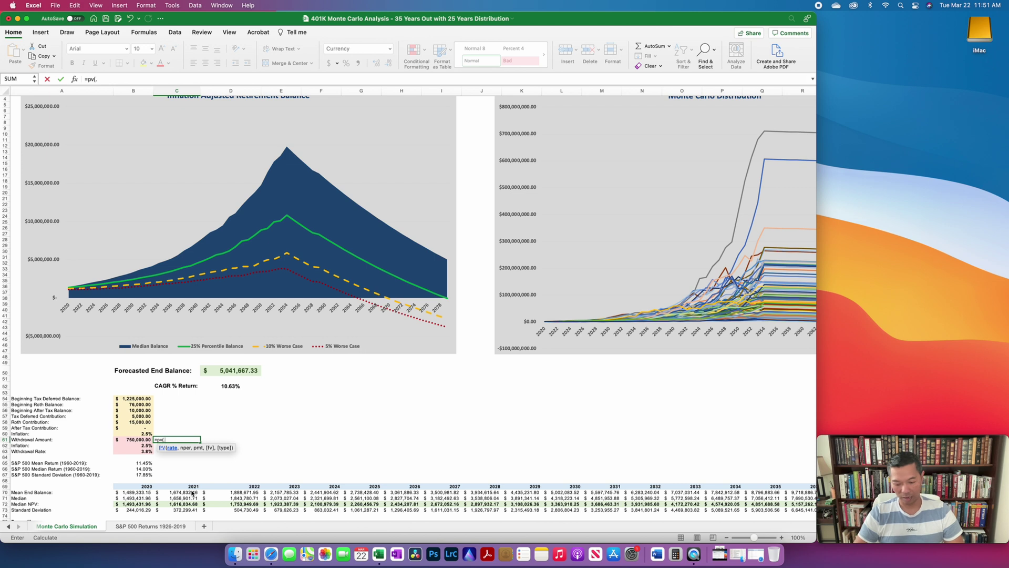
type(".025,")
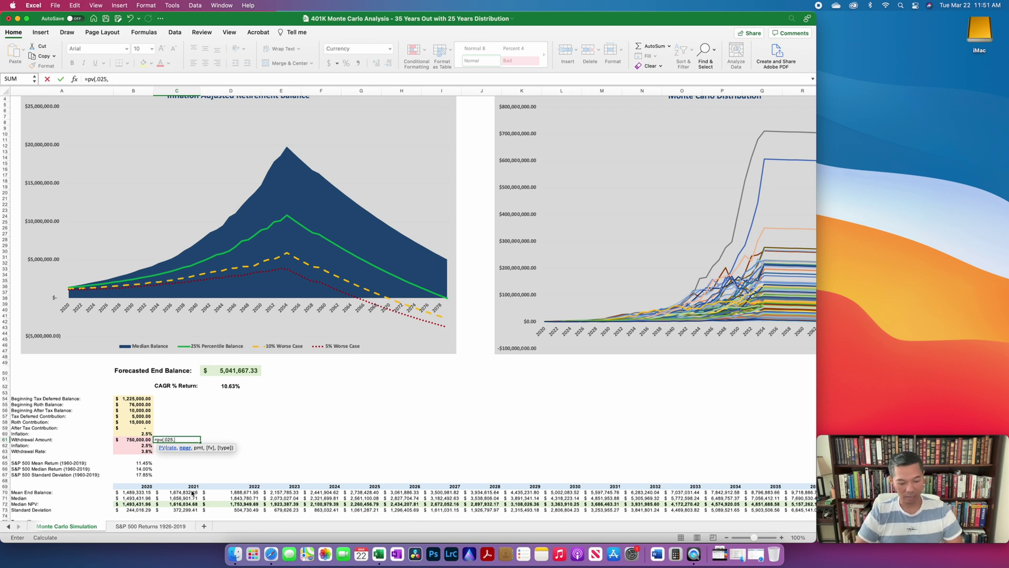
type("35,0")
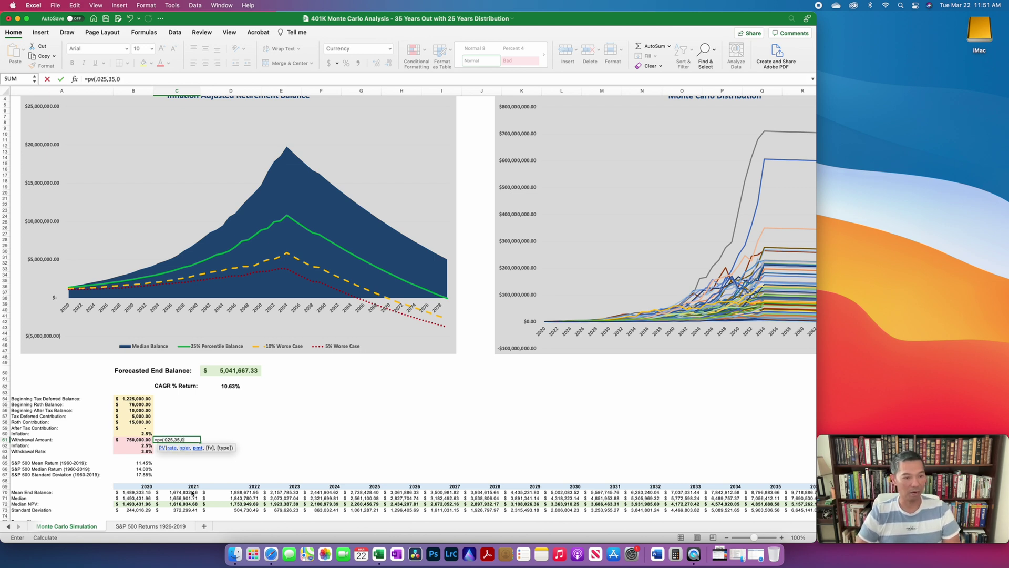
type(",-")
left_click(136, 439)
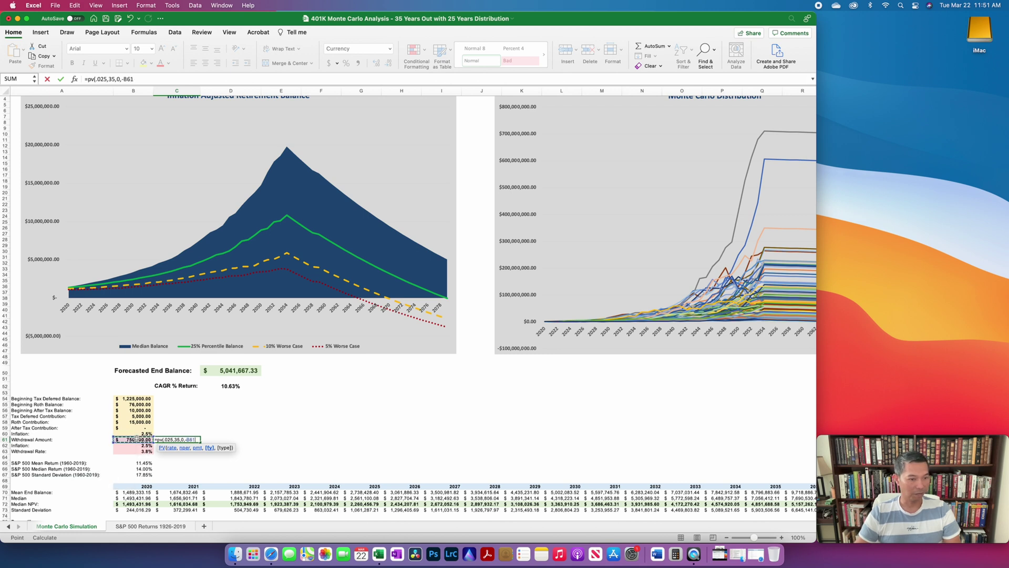
type(")")
key("Return")
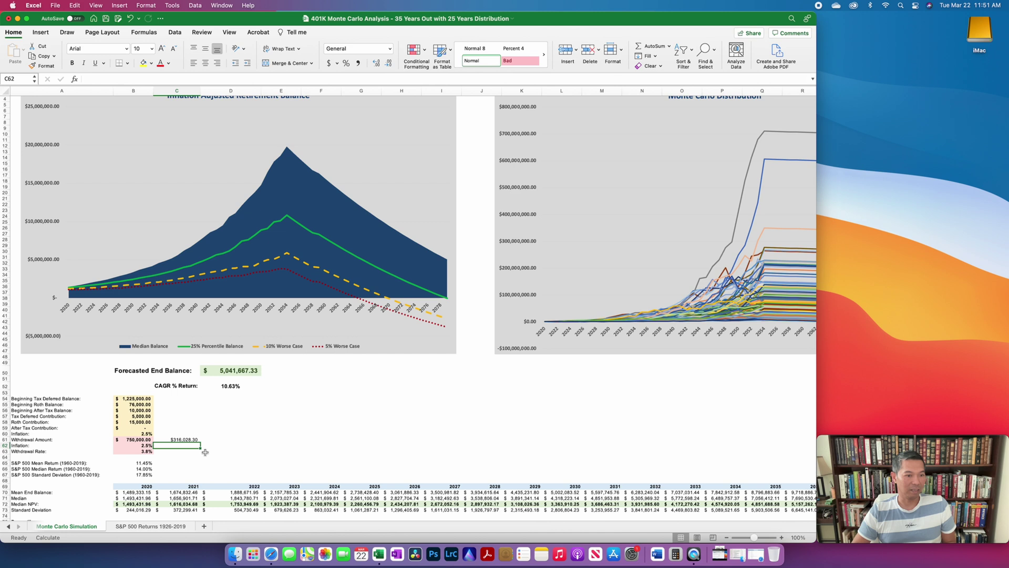
key("Up")
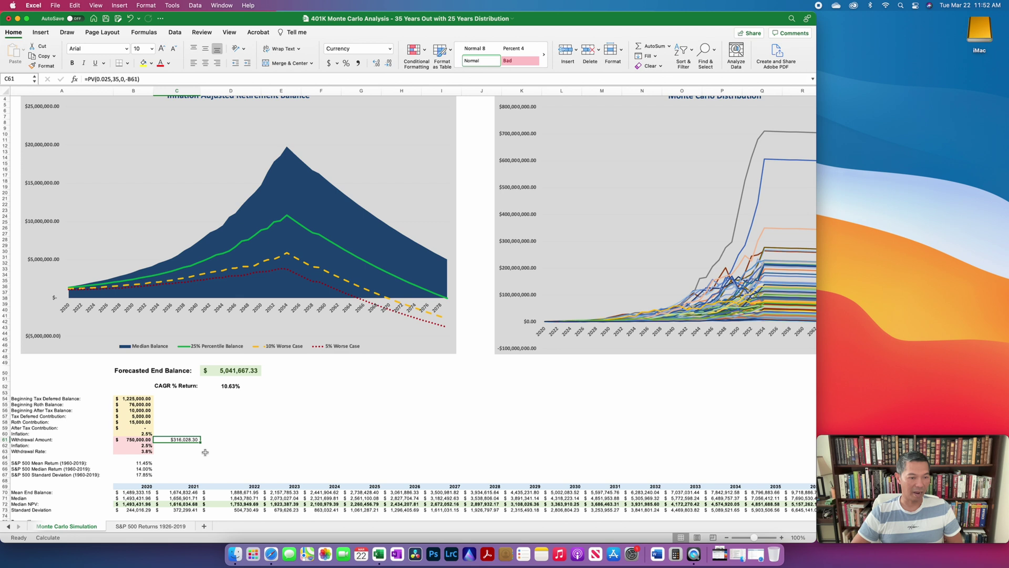
key("Delete")
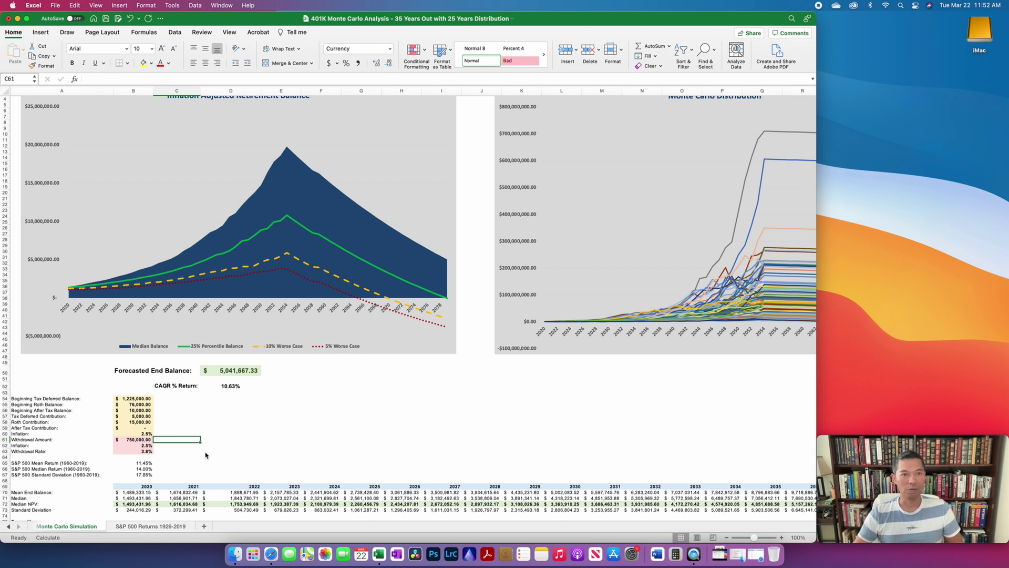
Enter =PV(.025,35,0,-B61) in C61, showing $316,028.30 for the 750,000 withdrawal.
scroll(247, 418, "up", 2)
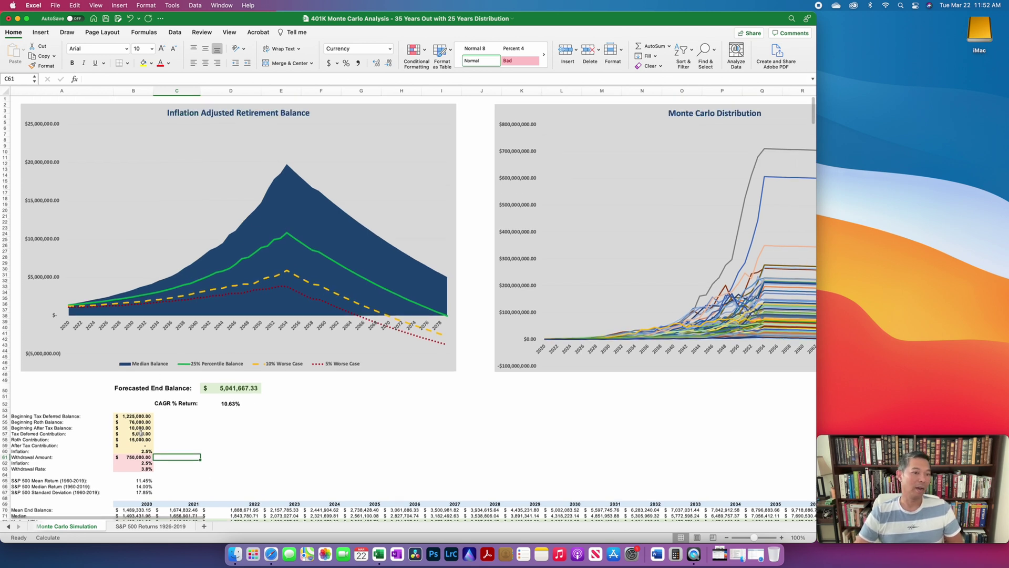
left_click(135, 457)
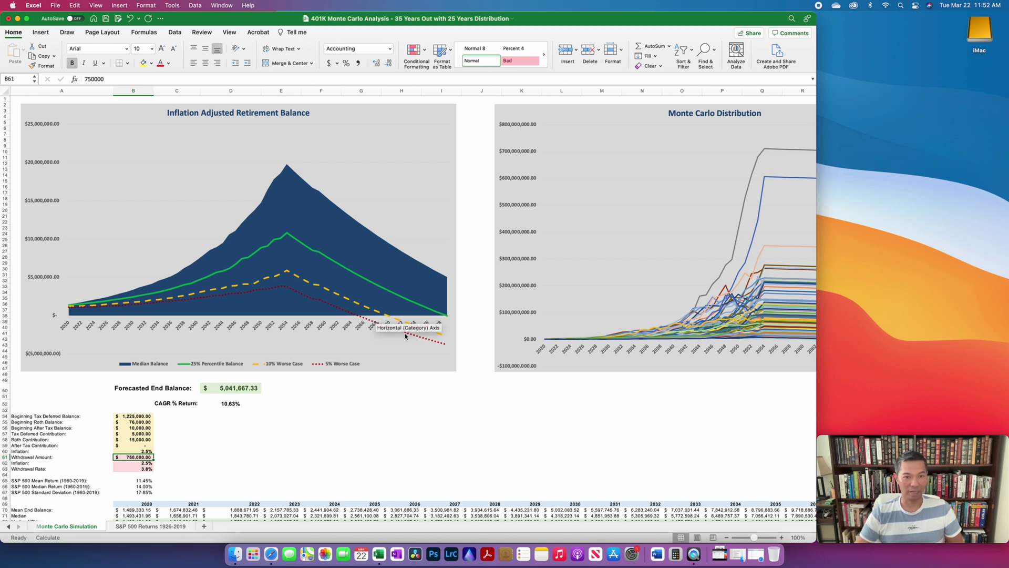
mouse_move(405, 336)
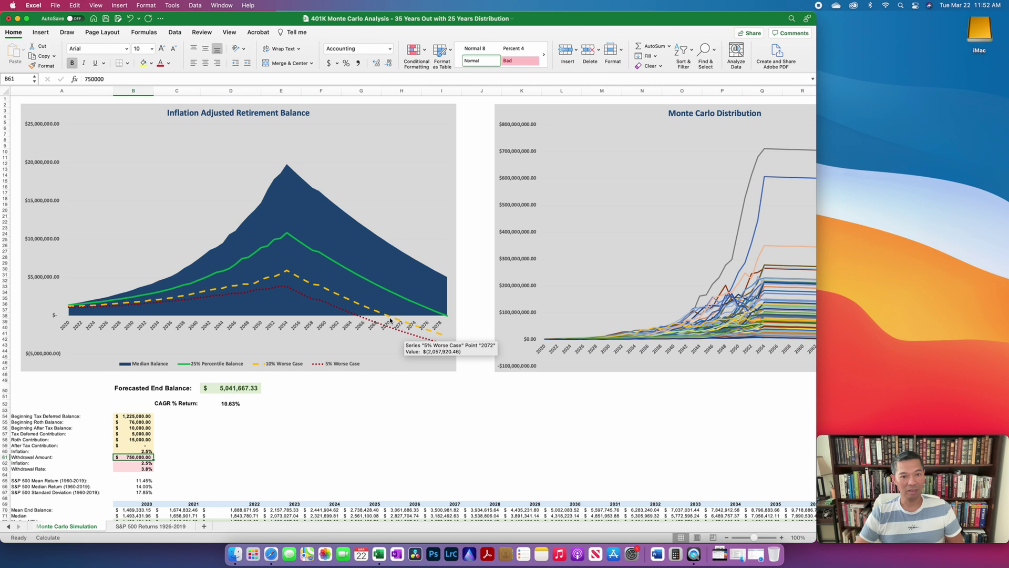
mouse_move(386, 318)
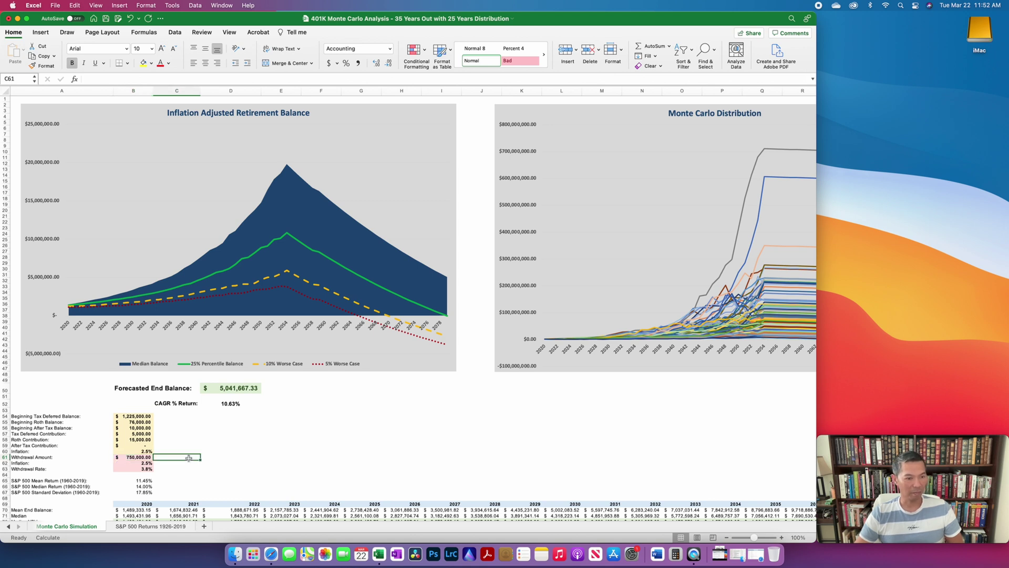
type("=py")
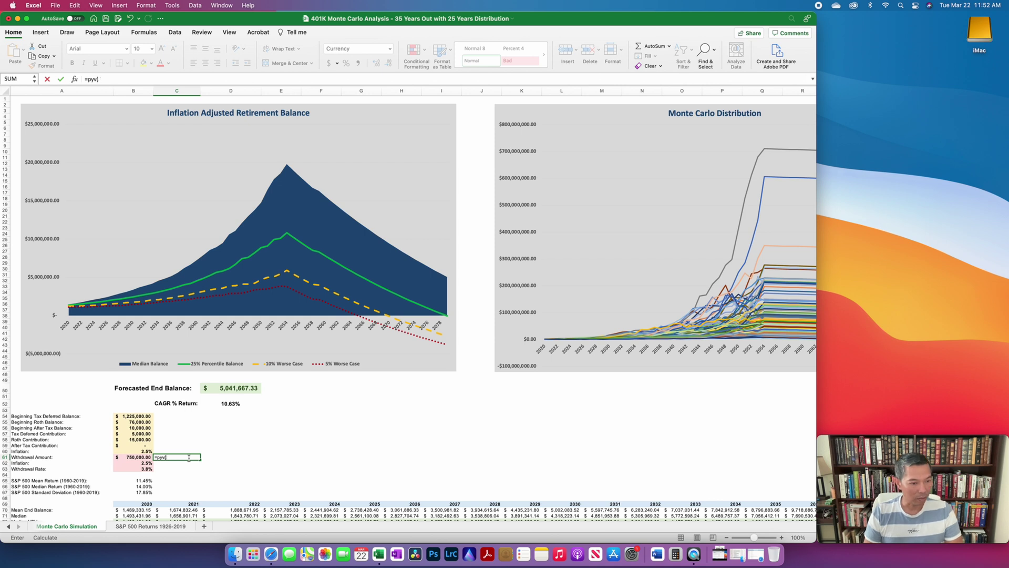
key("BackSpace")
type("v(")
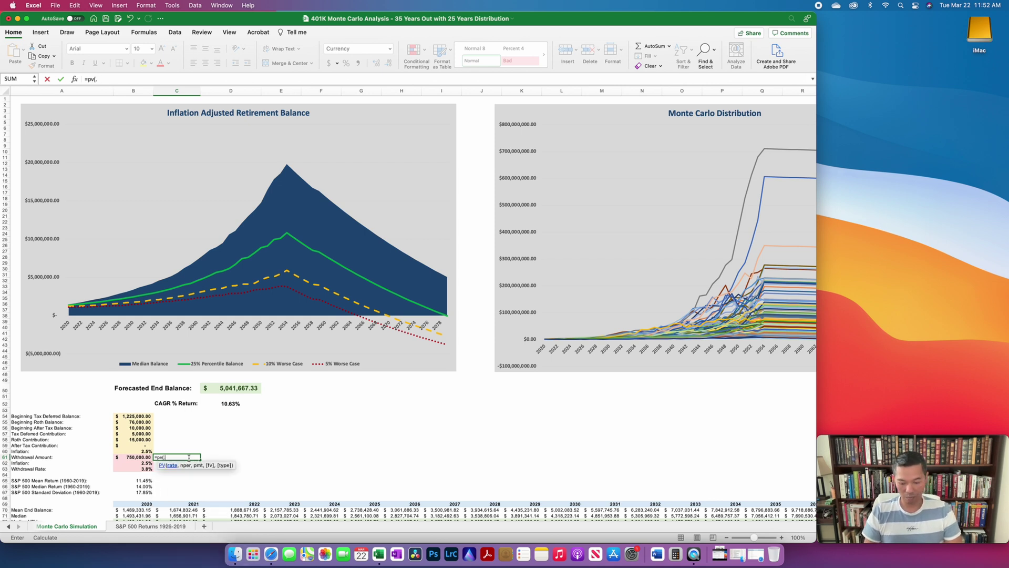
type(".025,3")
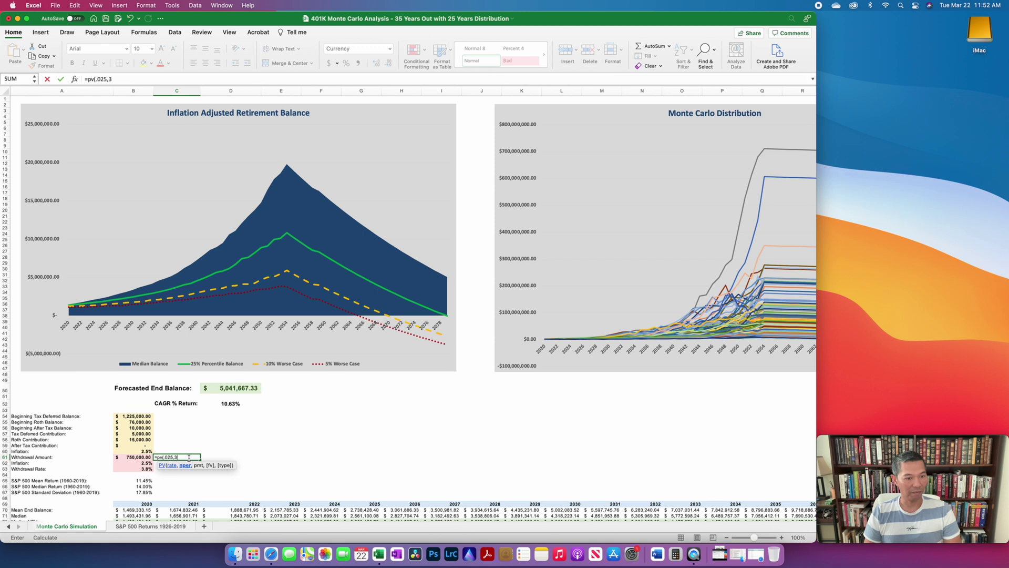
type("5,0,")
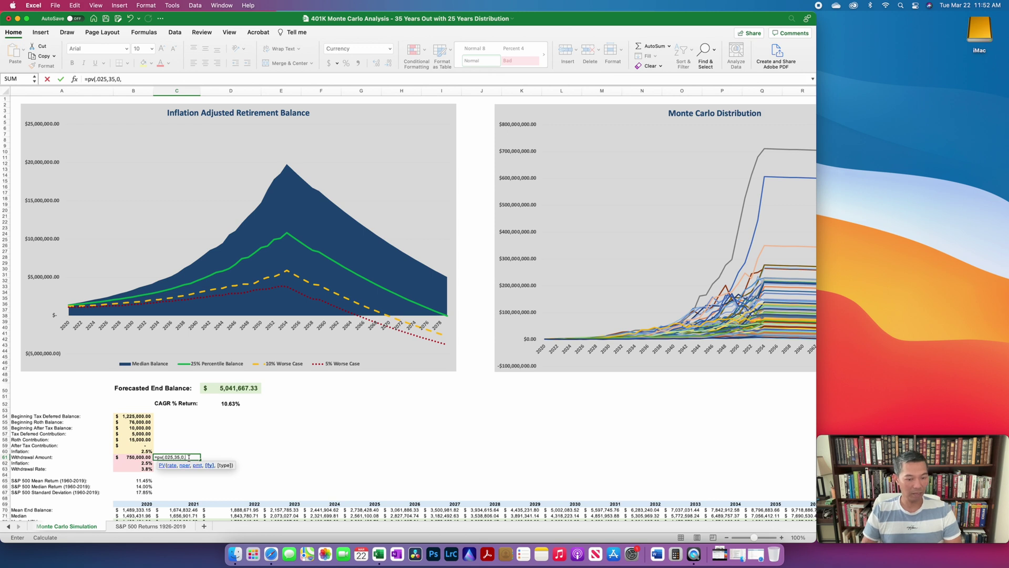
type("-")
left_click(137, 458)
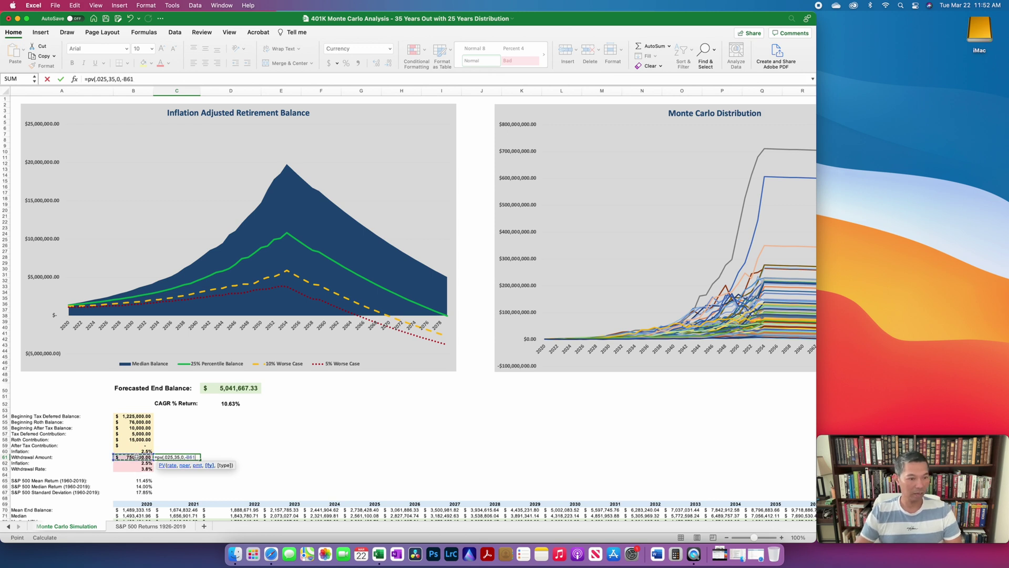
key("Return")
left_click(137, 458)
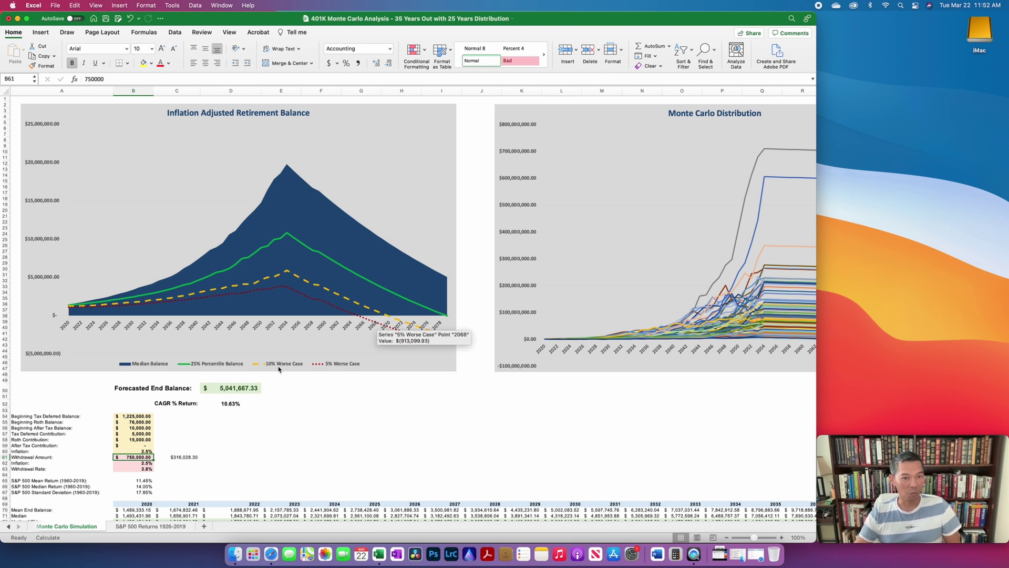
Change the withdrawal amount to 700,000 and recalculate the sheet, giving a $4,771,401.65 end balance.
mouse_move(391, 317)
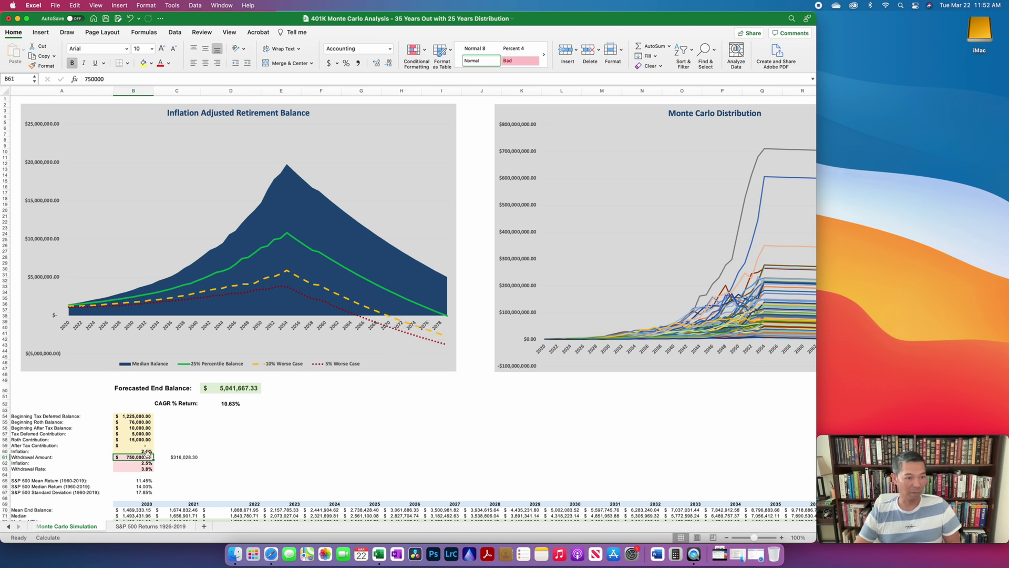
type("70")
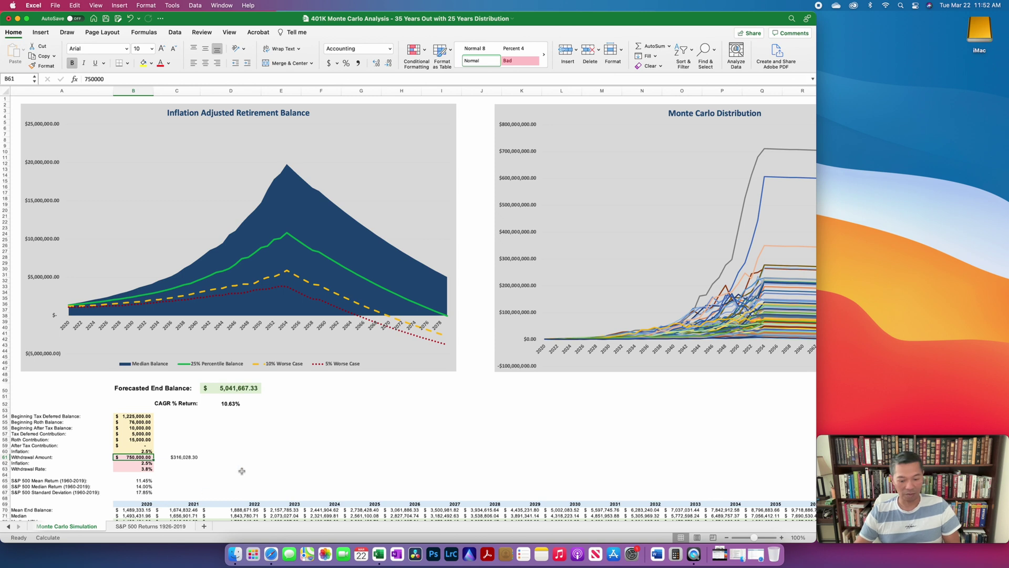
type("0,000")
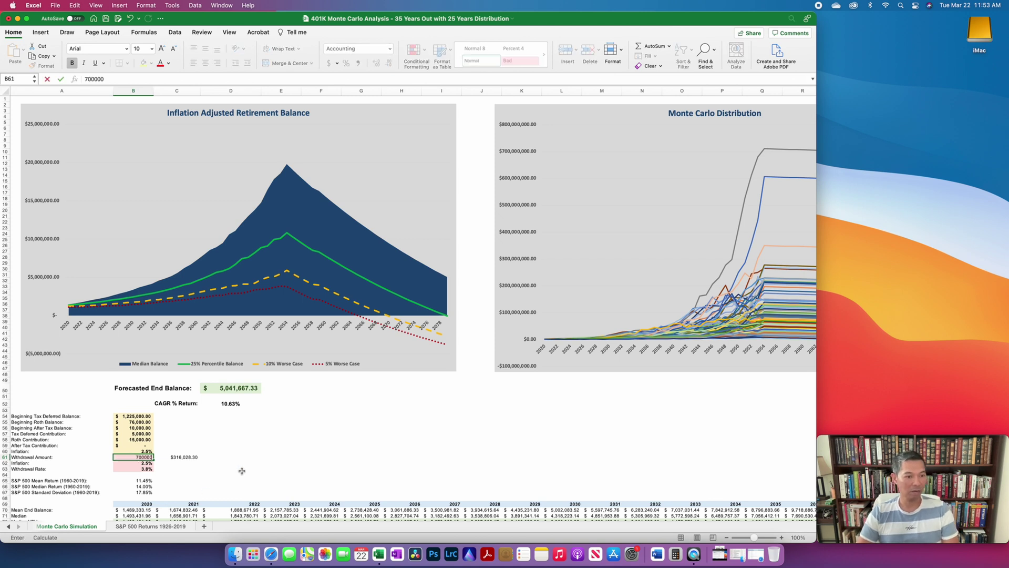
key("Return")
key("Right")
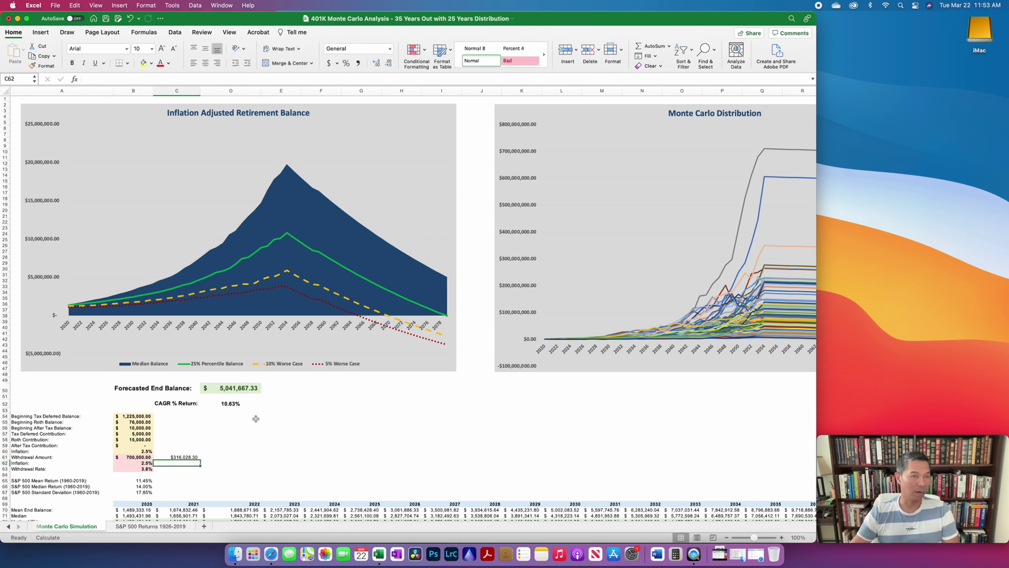
left_click(146, 33)
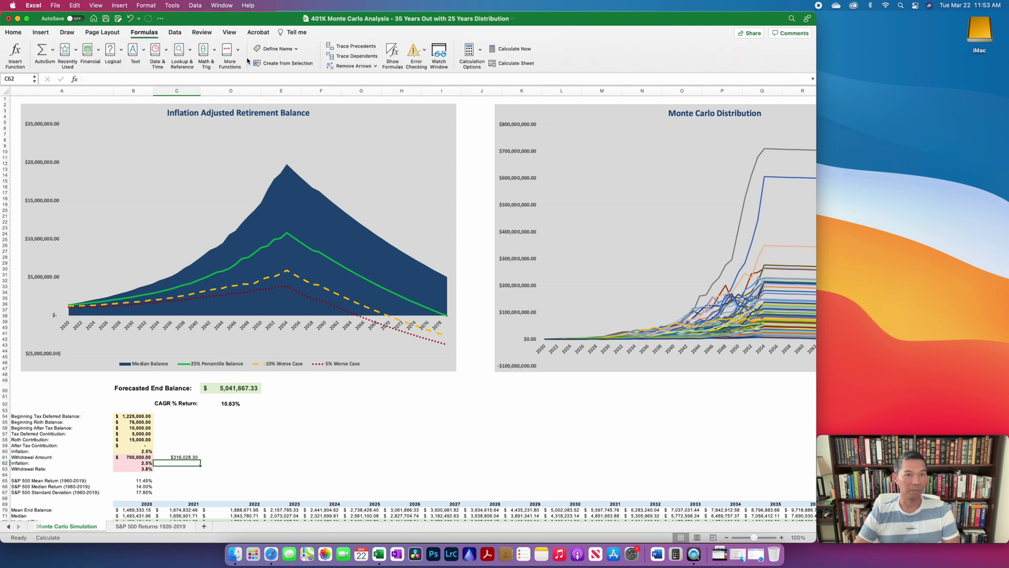
left_click(513, 63)
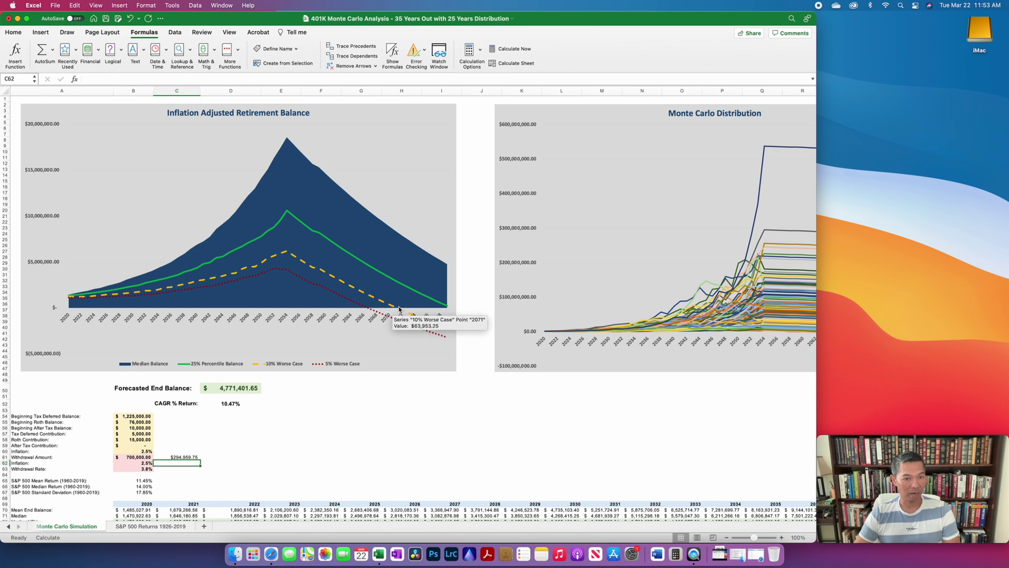
Lower the withdrawal amount to 600,000 and rerun Calculate Sheet three times.
left_click(138, 457)
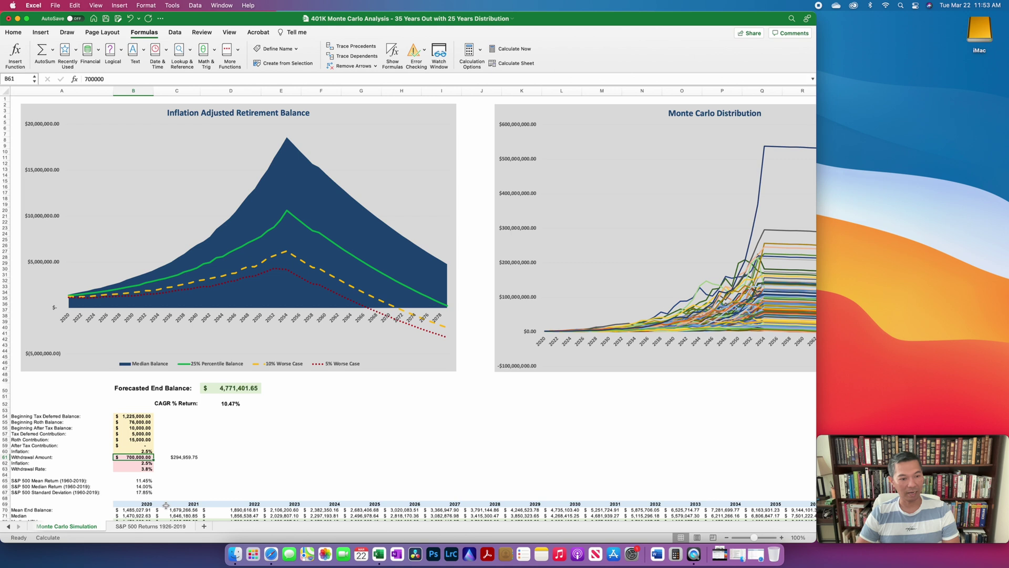
type("600")
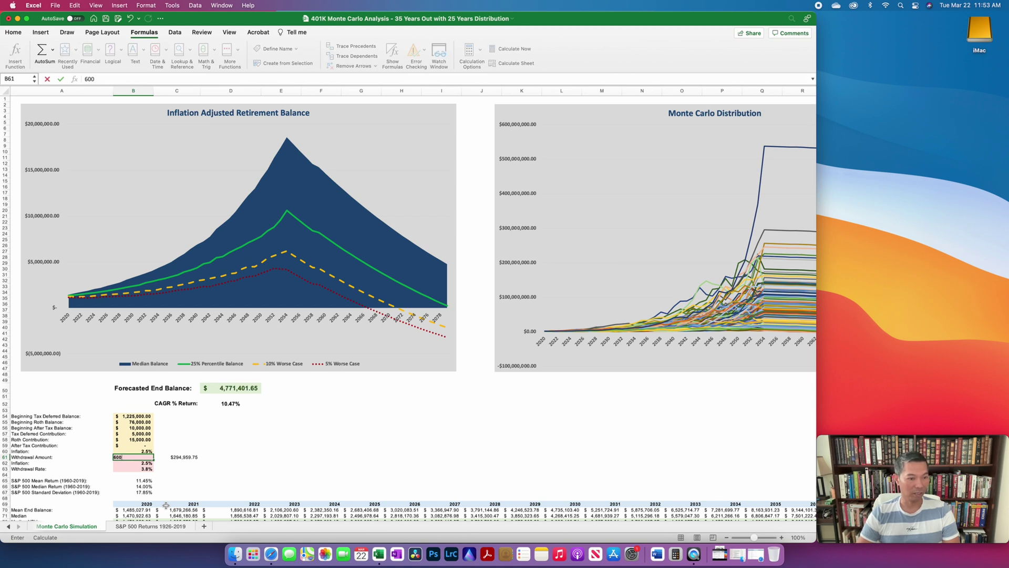
key("Return")
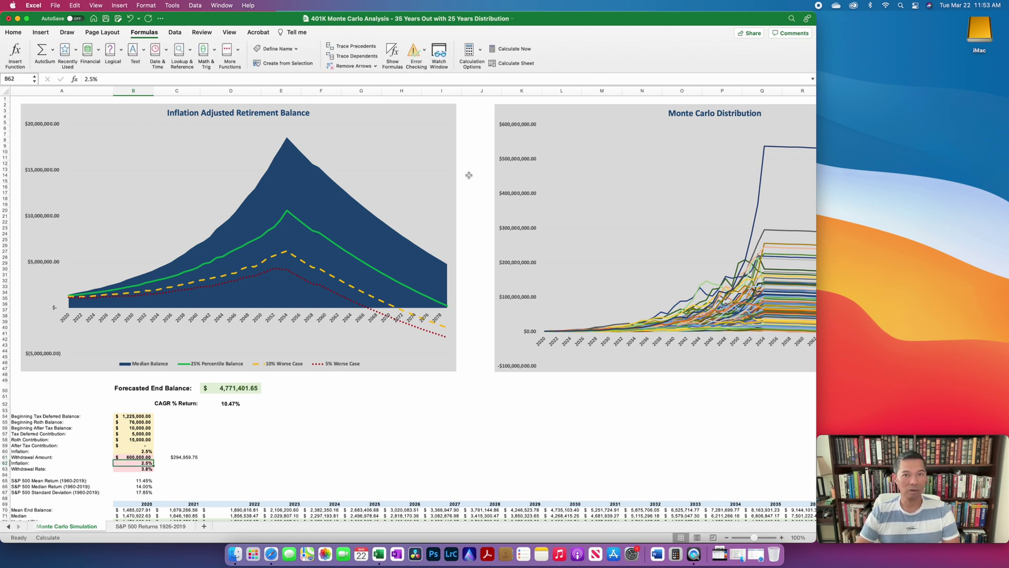
left_click(503, 65)
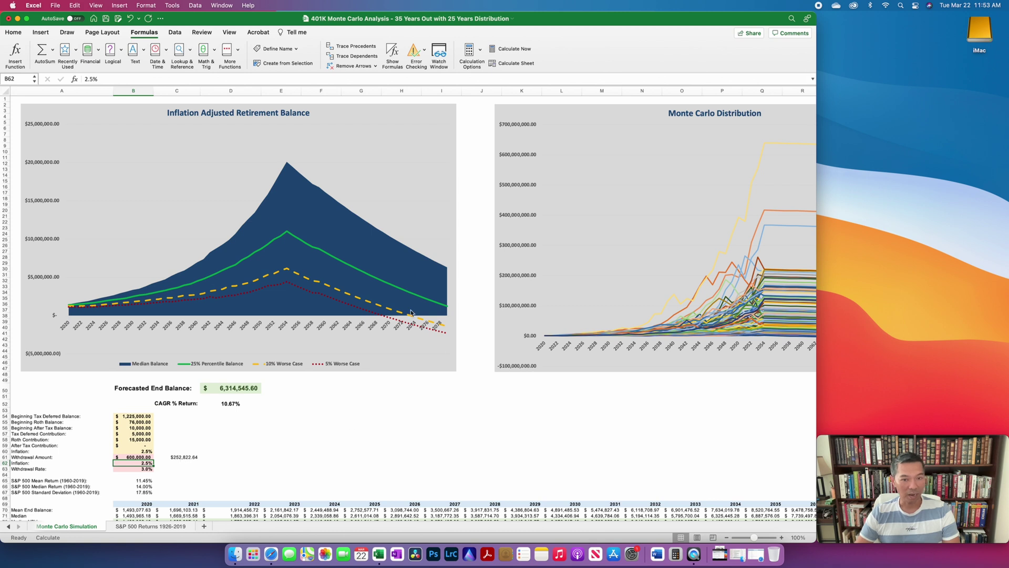
mouse_move(413, 317)
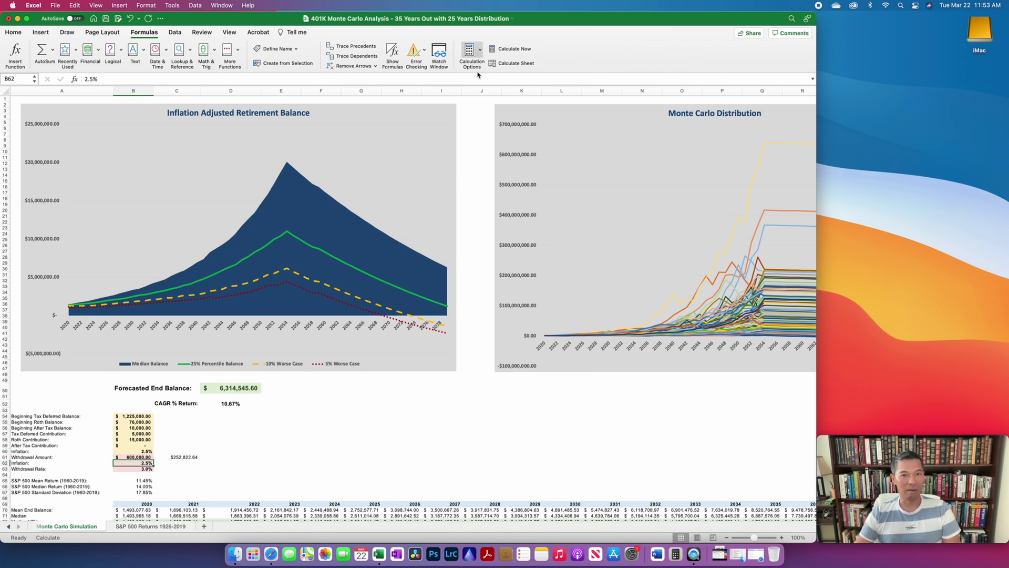
left_click(508, 65)
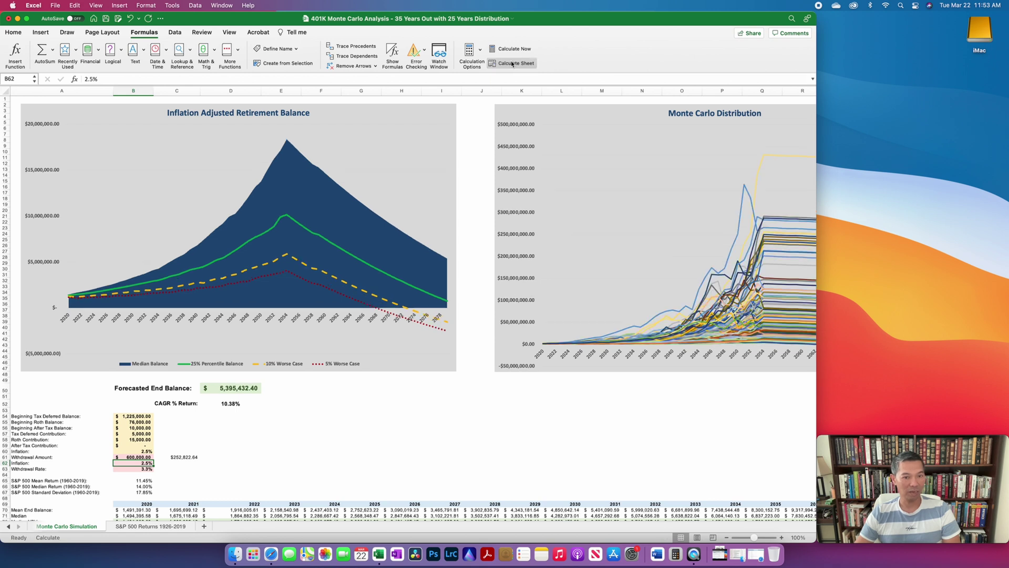
left_click(513, 64)
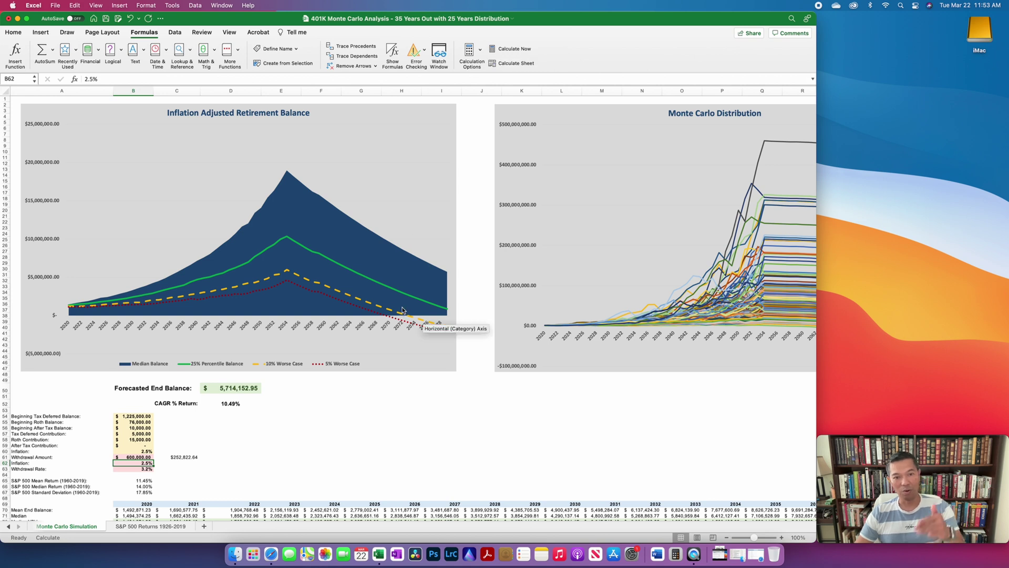
Set the withdrawal amount to 500,000 and recalculate twice, reaching a $6,973,162.79 end balance.
left_click(132, 458)
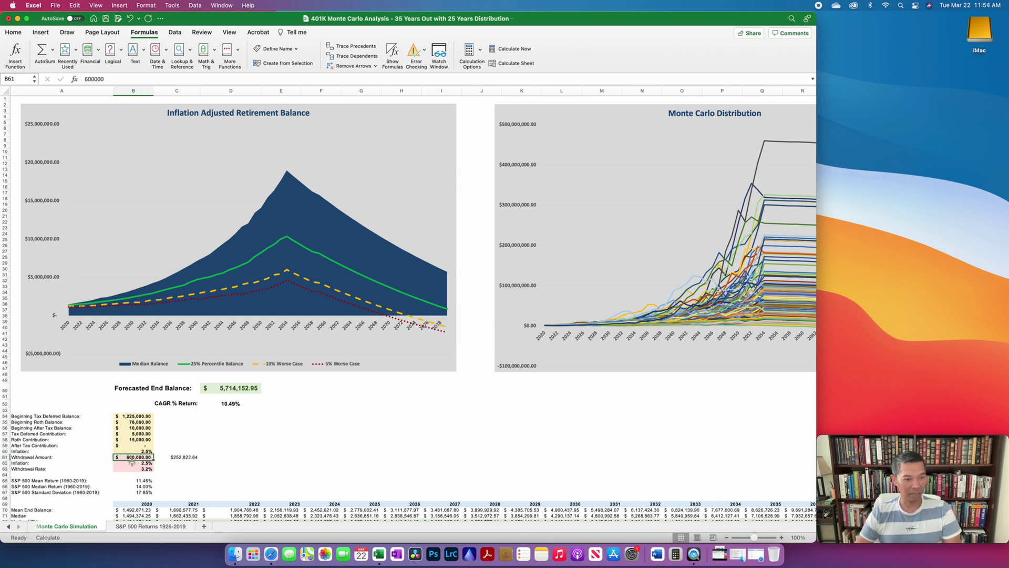
type("500")
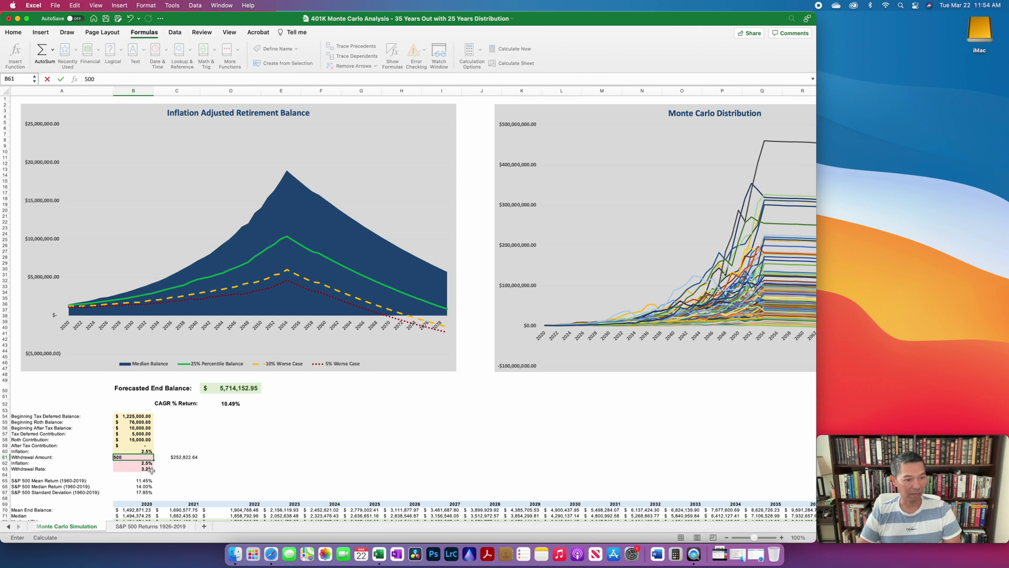
type(",000")
key("Return")
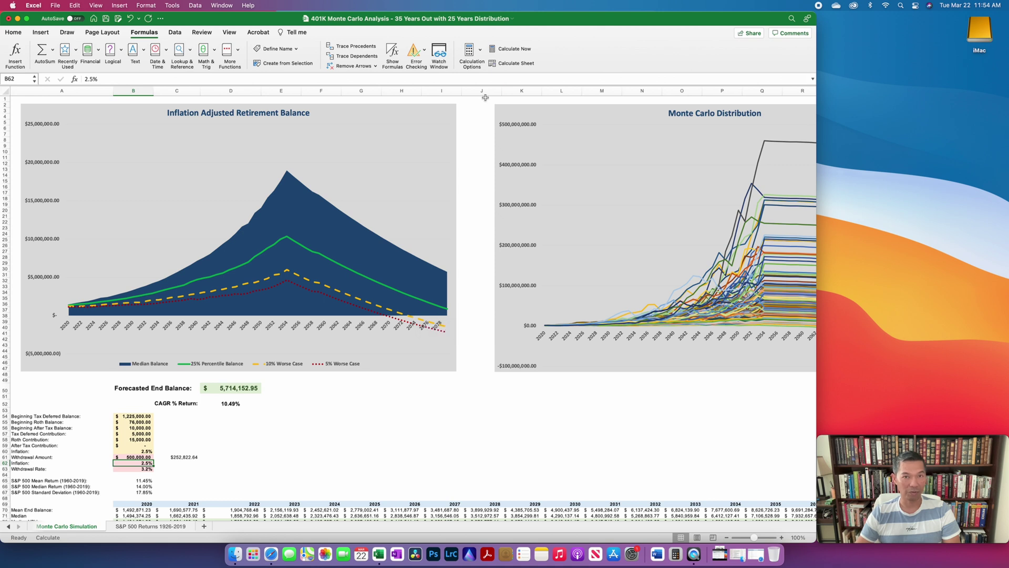
left_click(512, 63)
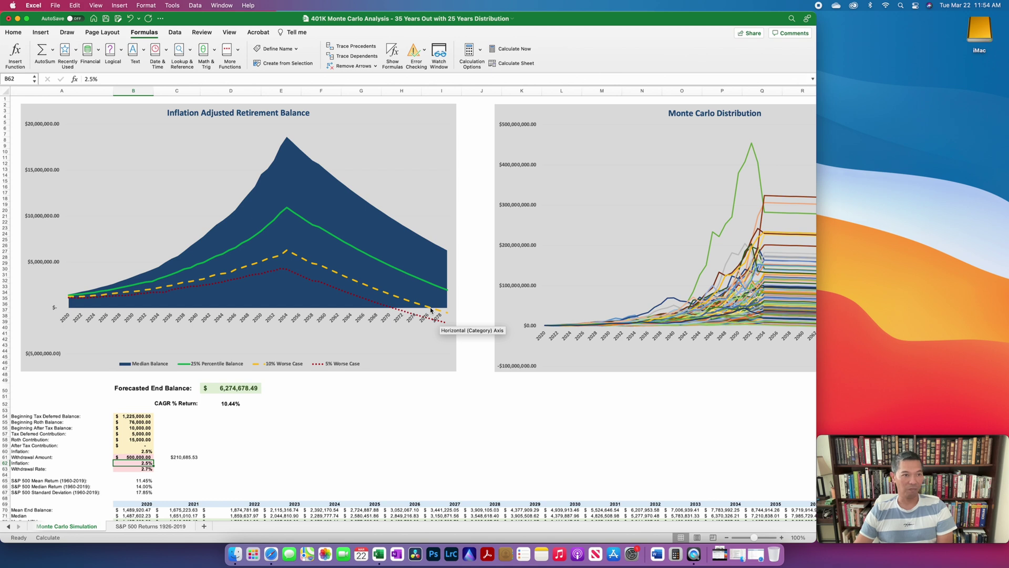
left_click(521, 65)
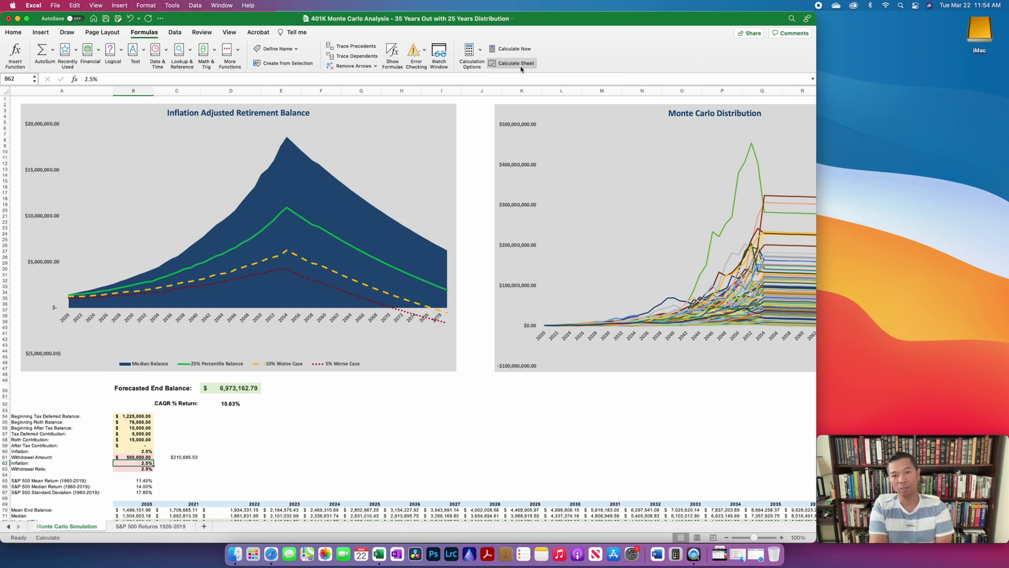